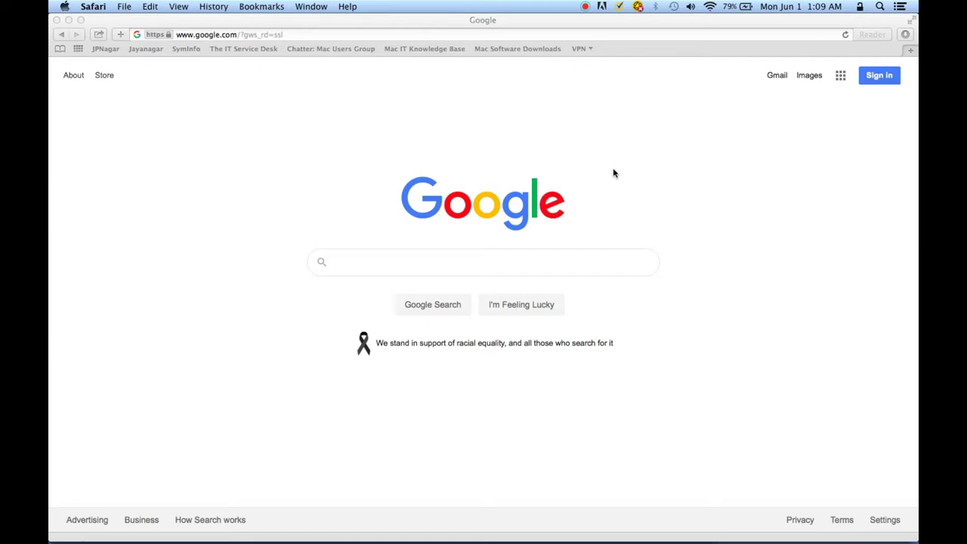
- Go to the IFTTT website at ifttt.com
left_click(613, 173)
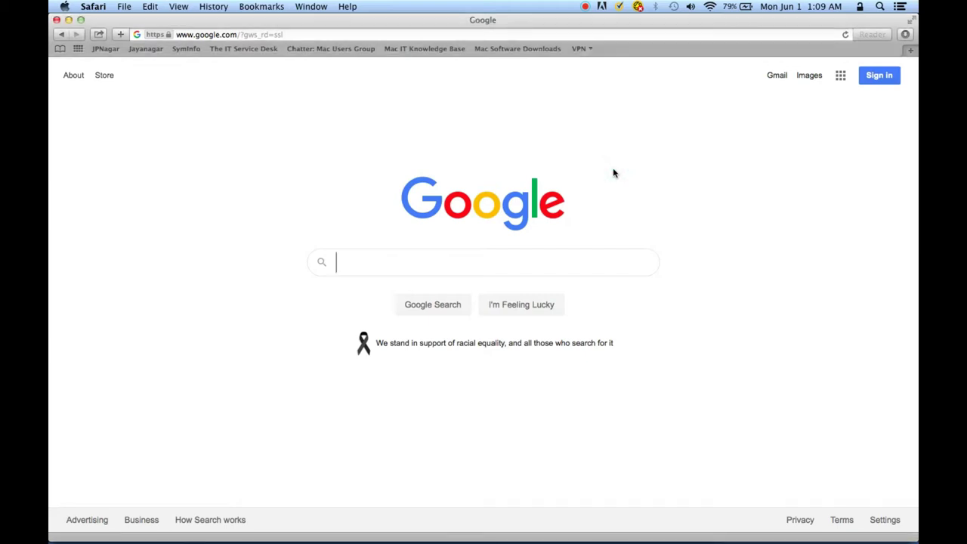
left_click(453, 34)
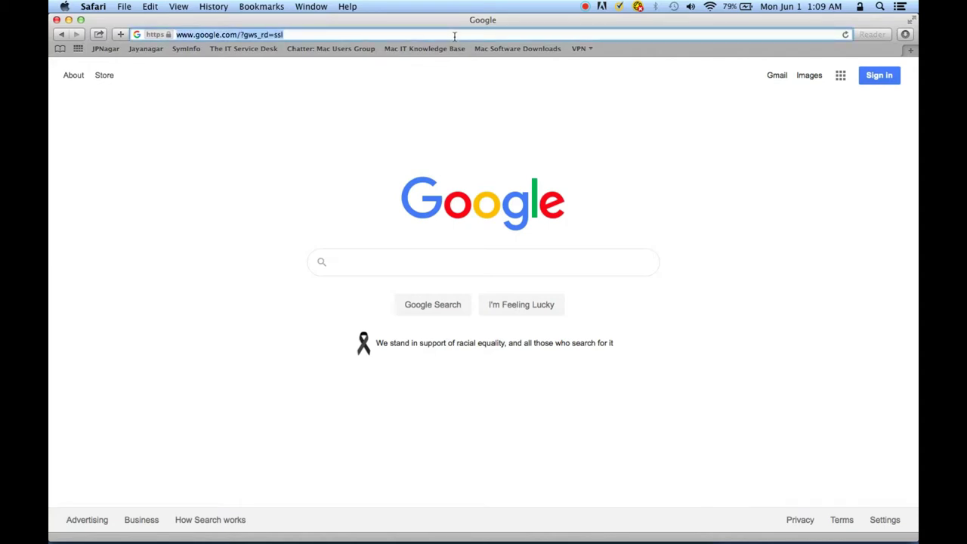
type("ifttt")
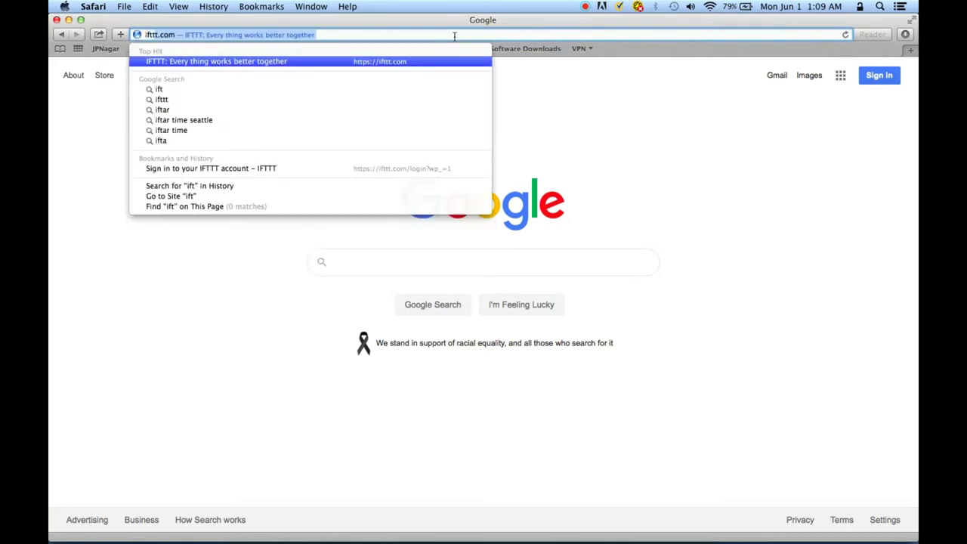
type(".com")
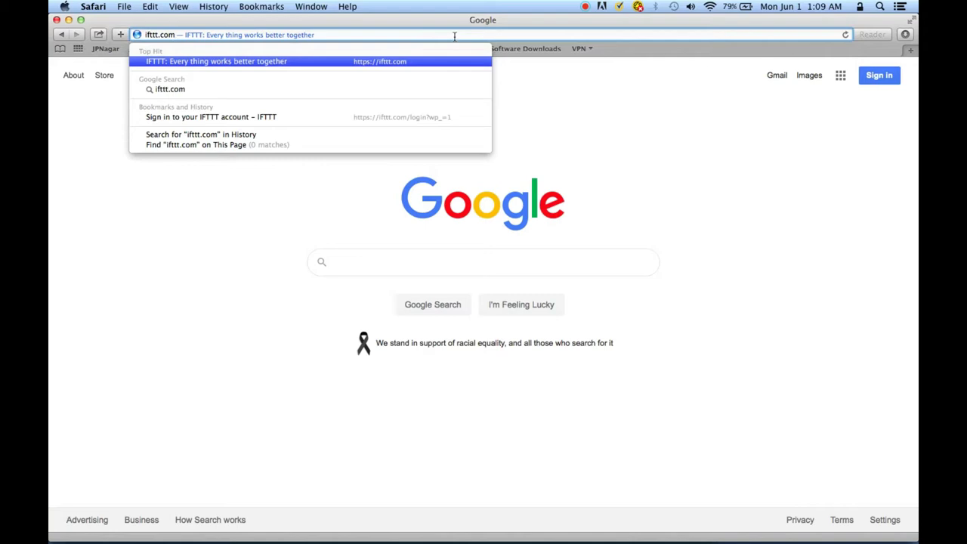
key("Return")
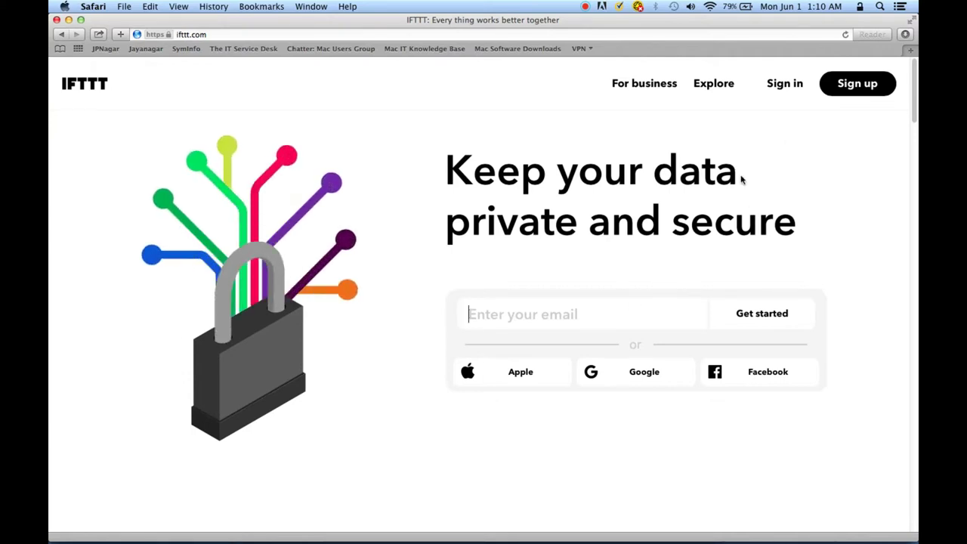
- Sign in to the IFTTT account, declining to save the password in the browser
left_click(785, 84)
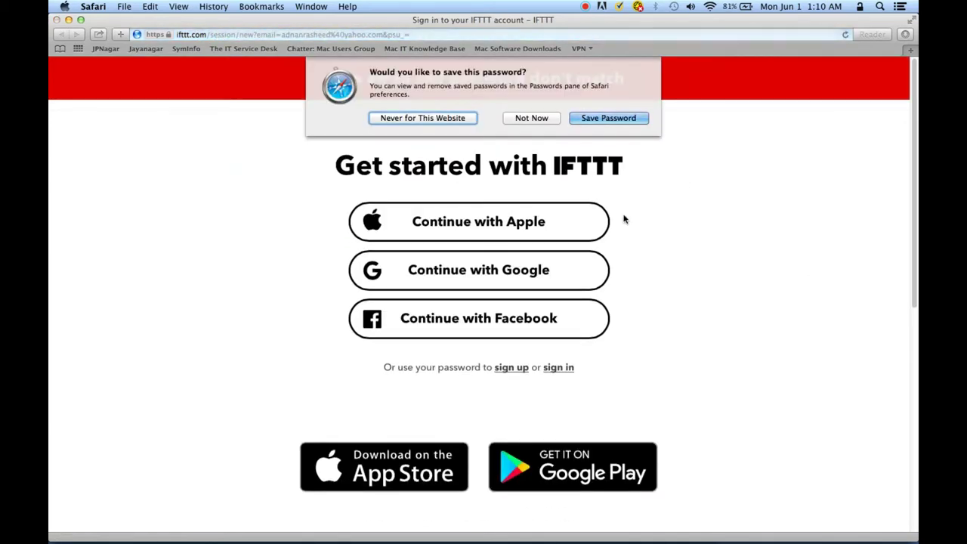
left_click(531, 117)
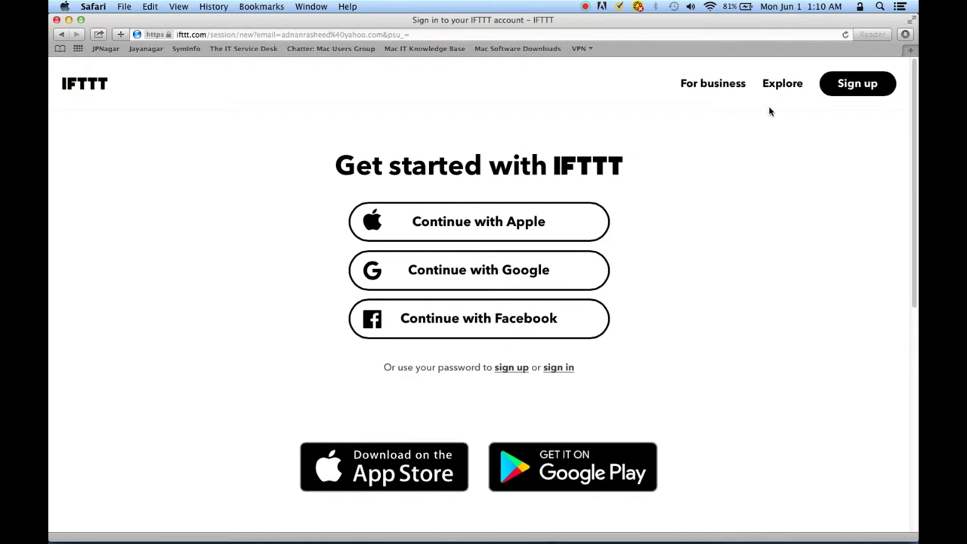
left_click(560, 368)
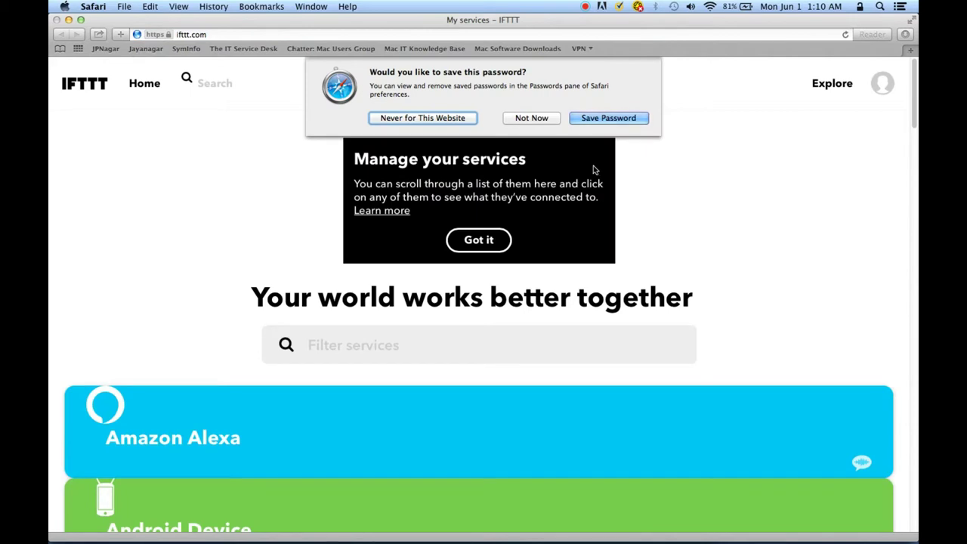
left_click(521, 119)
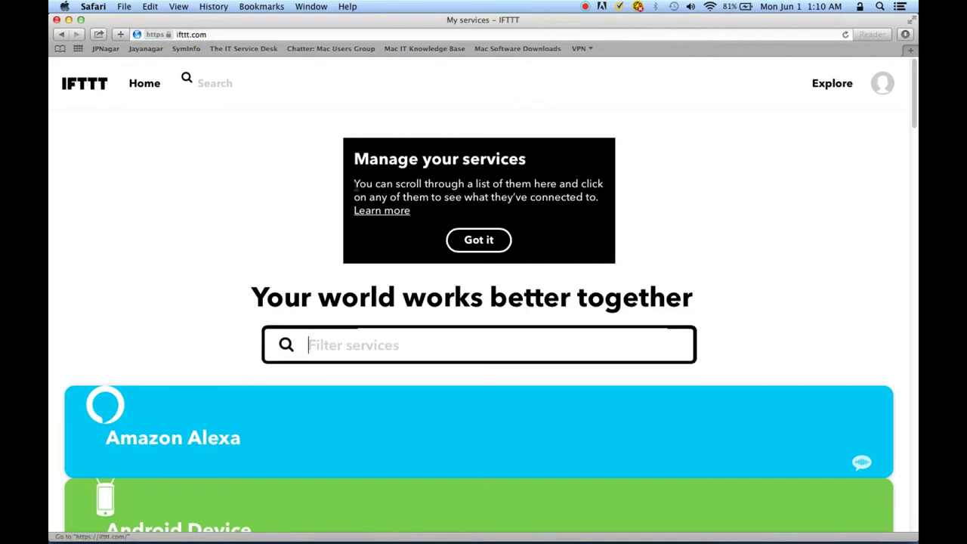
- Filter the connected services by "ring" and open the Ring service
scroll(388, 196, "down", 5)
scroll(387, 196, "down", 7)
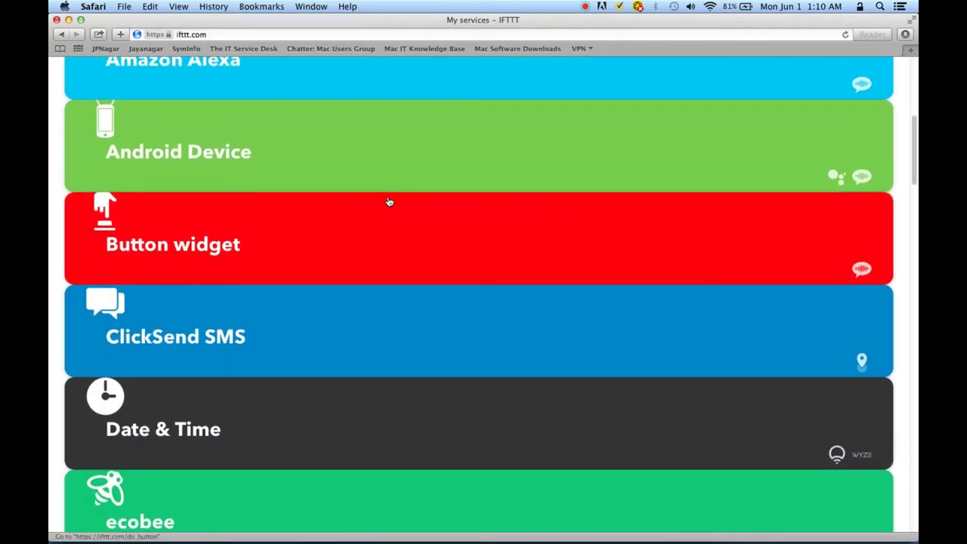
scroll(388, 201, "up", 12)
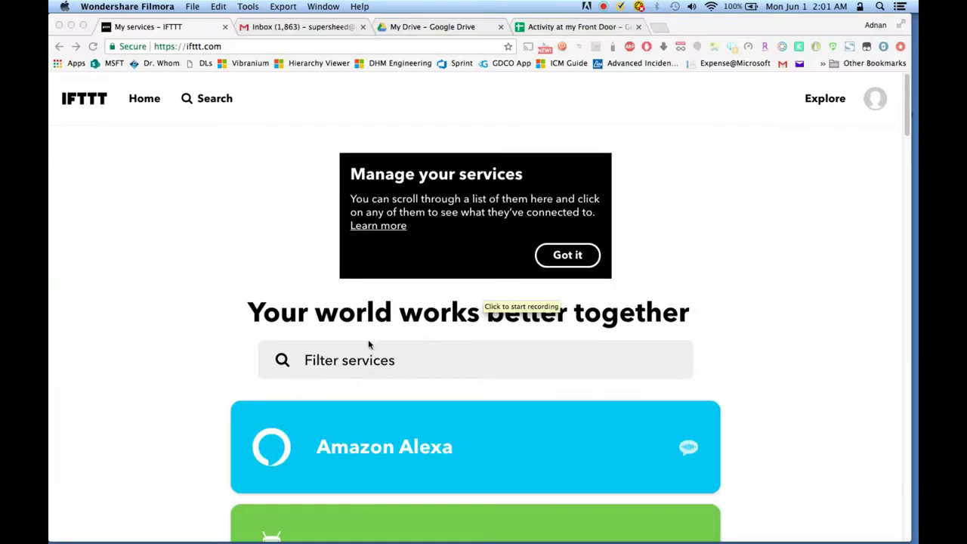
left_click(367, 344)
type("ring")
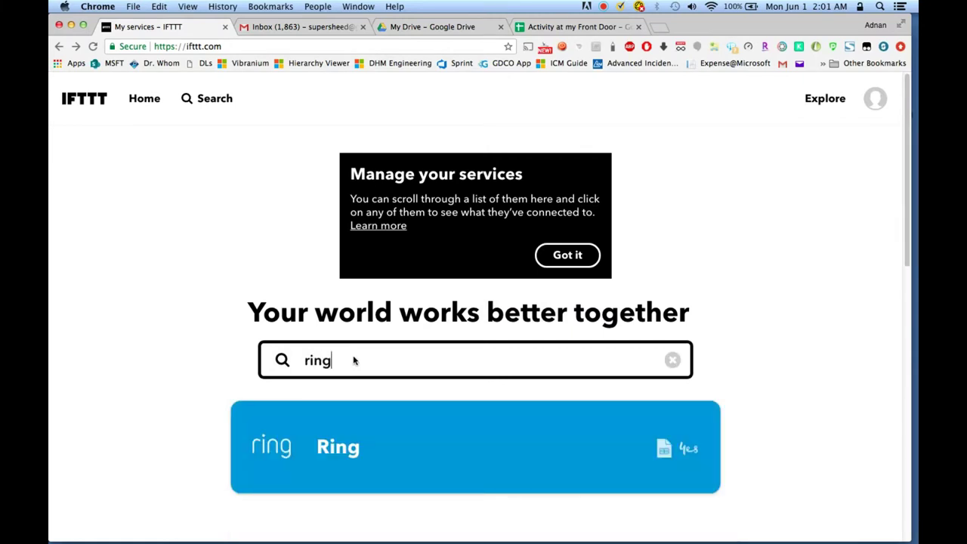
left_click(285, 449)
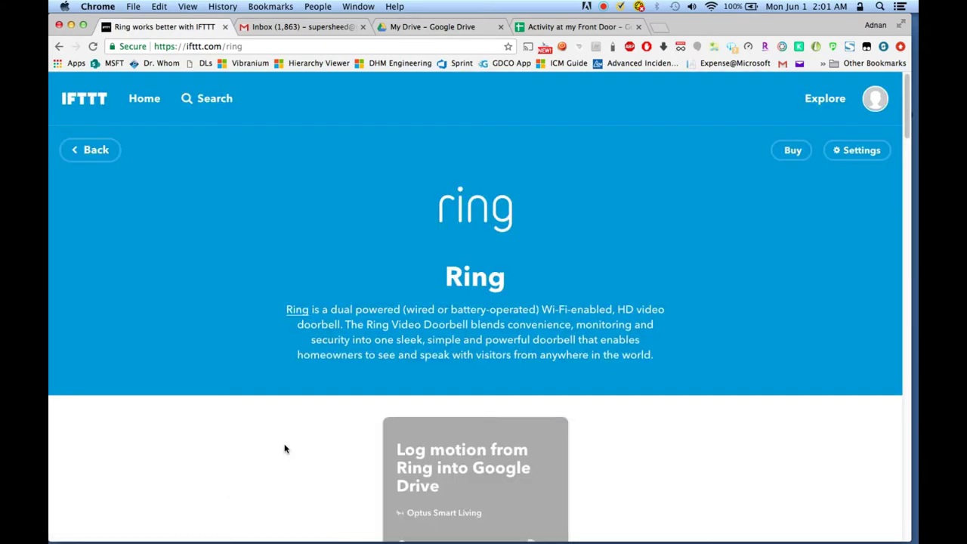
- Open the "Log motion from Ring into Google Drive" applet and connect it
scroll(531, 302, "down", 3)
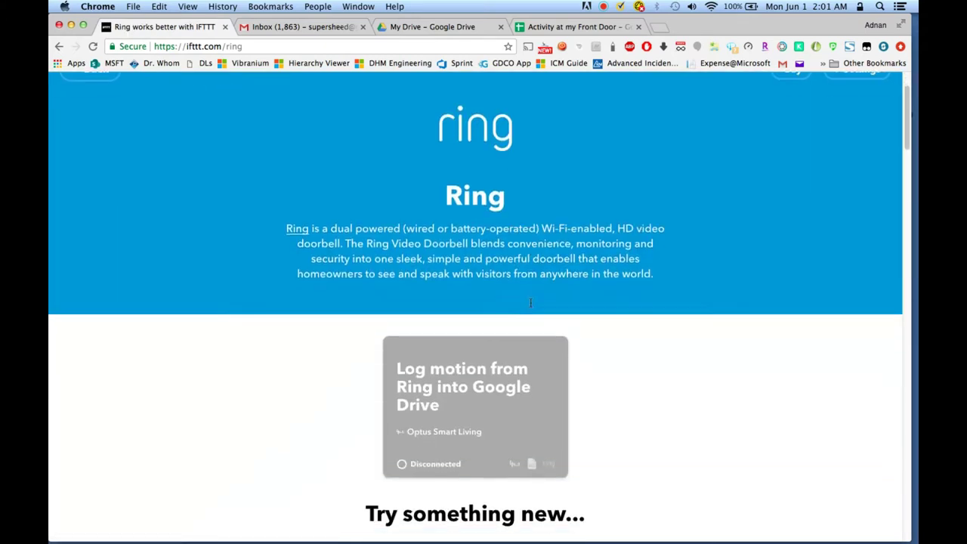
left_click(442, 370)
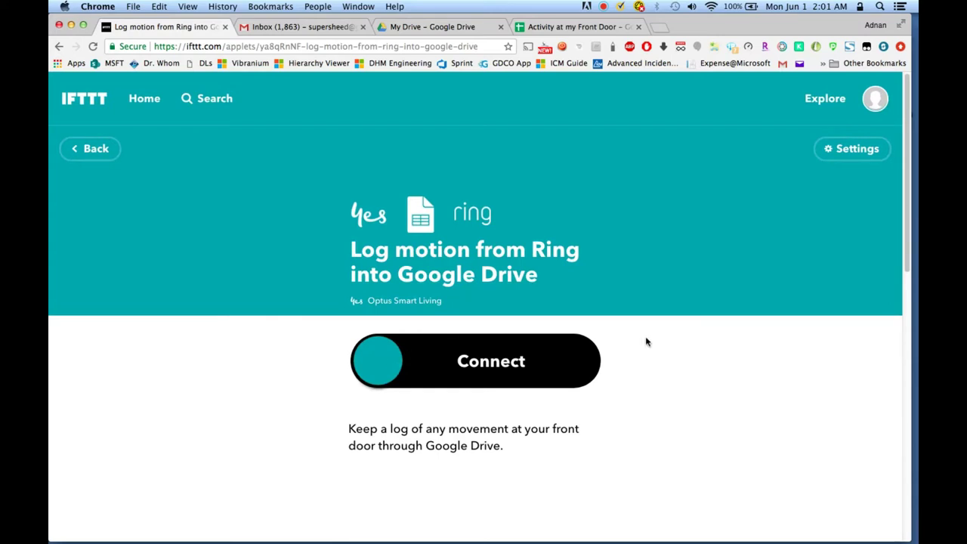
left_click(585, 370)
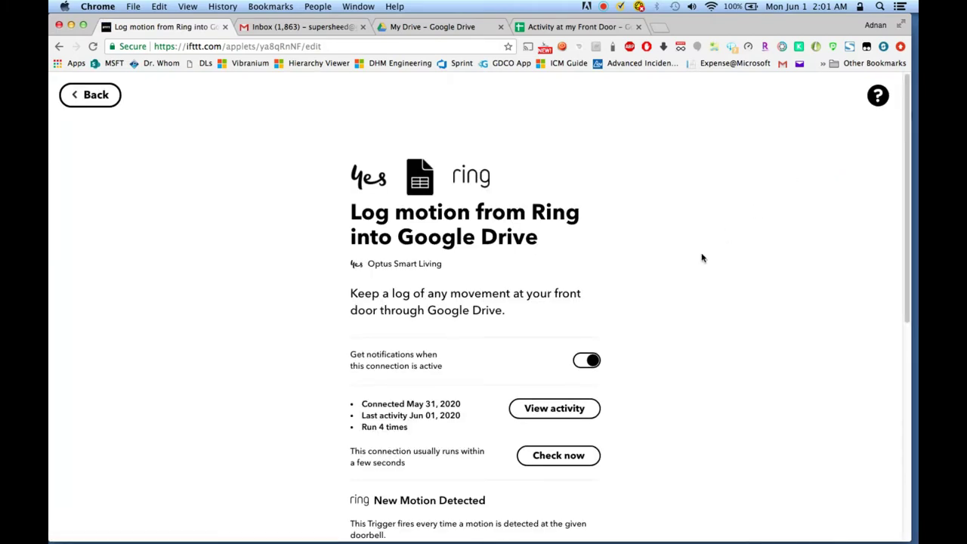
- Review the applet's notification, trigger and device settings, and view its activity log
scroll(702, 258, "down", 3)
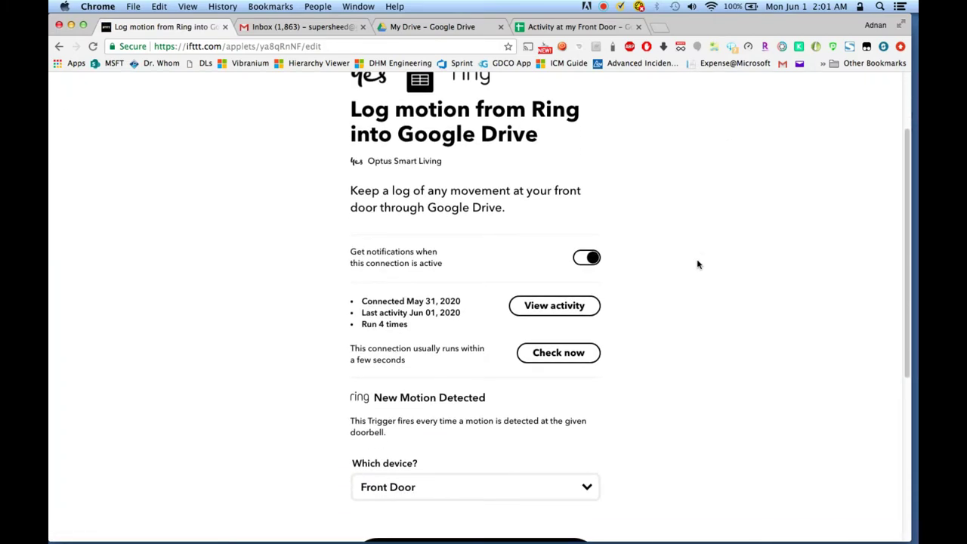
scroll(697, 264, "down", 2)
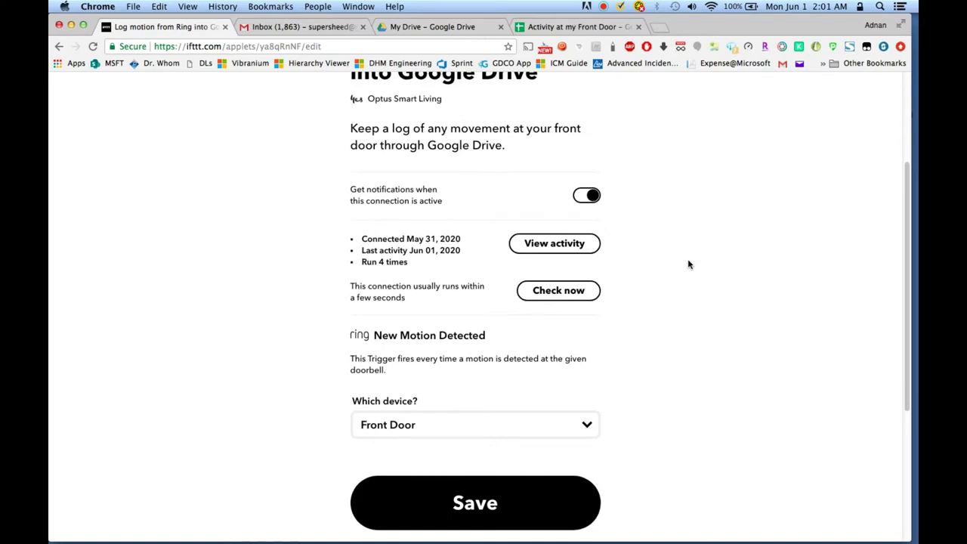
scroll(688, 263, "up", 5)
left_click(560, 412)
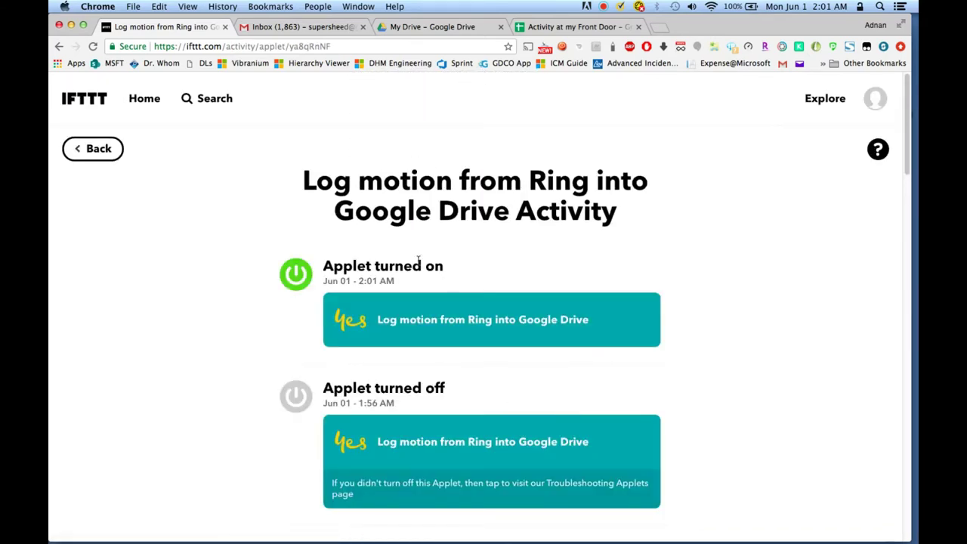
left_click(94, 156)
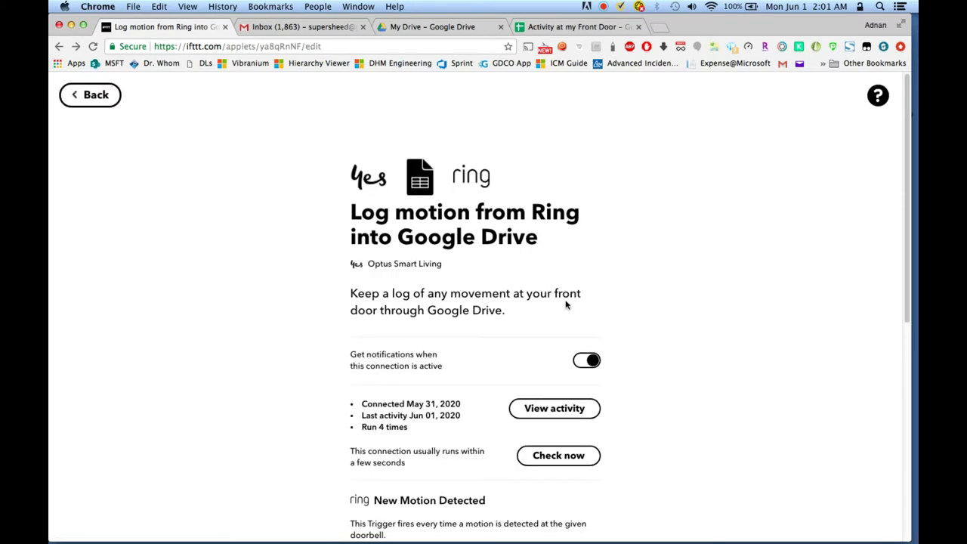
- Run an immediate check of the Ring connection and view the applet's activity log again
left_click(560, 456)
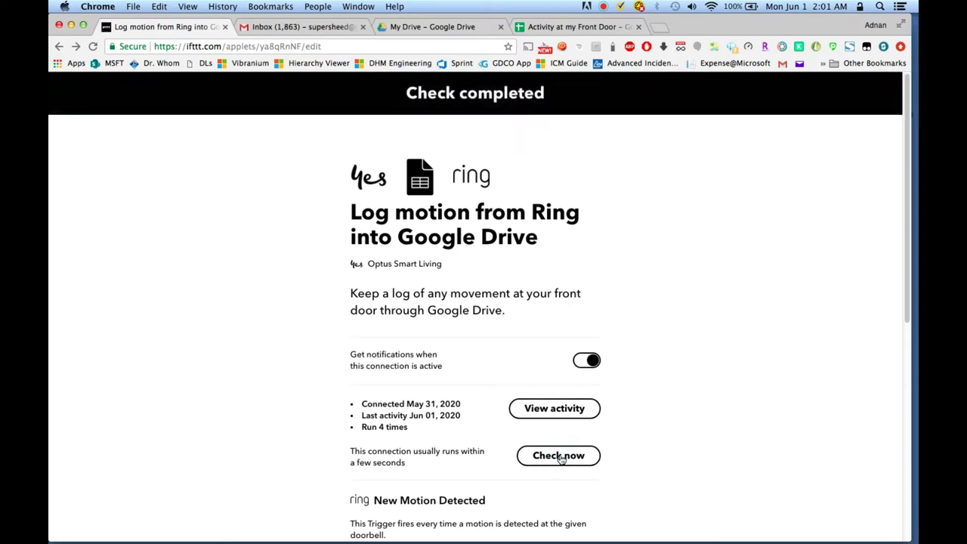
left_click(545, 408)
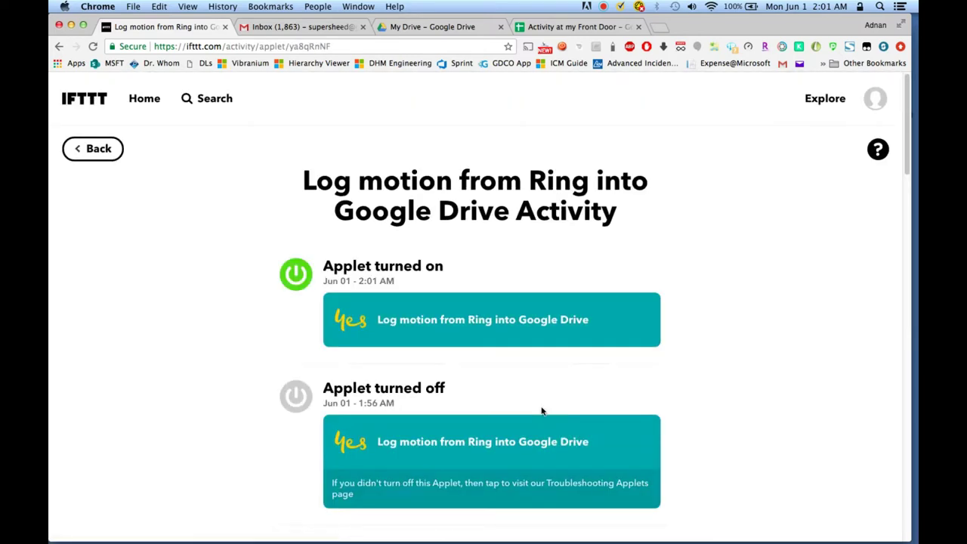
left_click(83, 147)
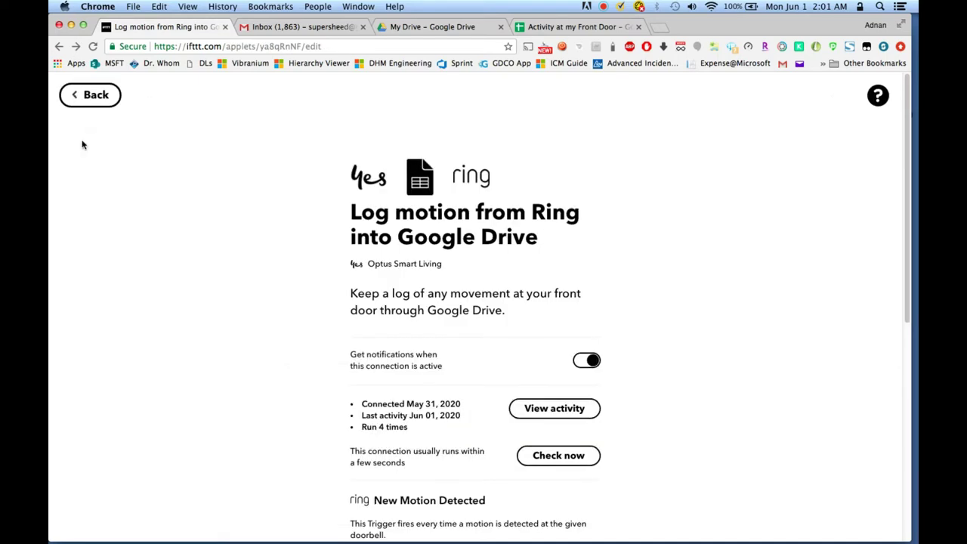
- Leave the applet's settings and examine the Linked accounts section of the IFTTT account settings
left_click(84, 94)
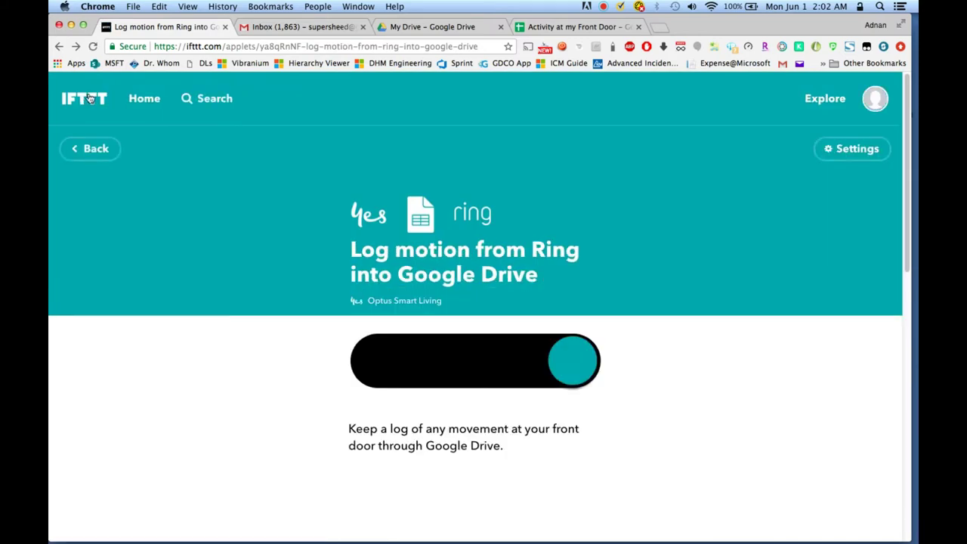
left_click(874, 106)
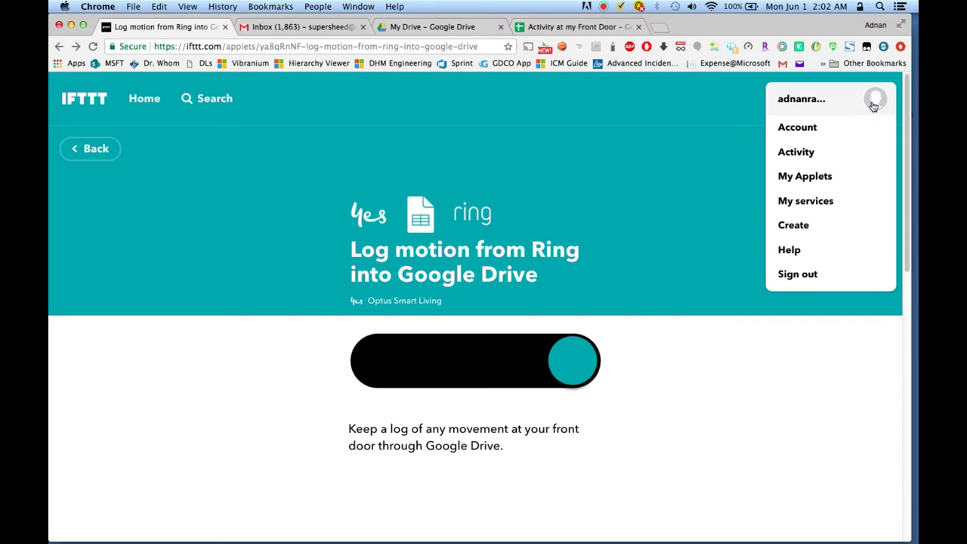
left_click(843, 133)
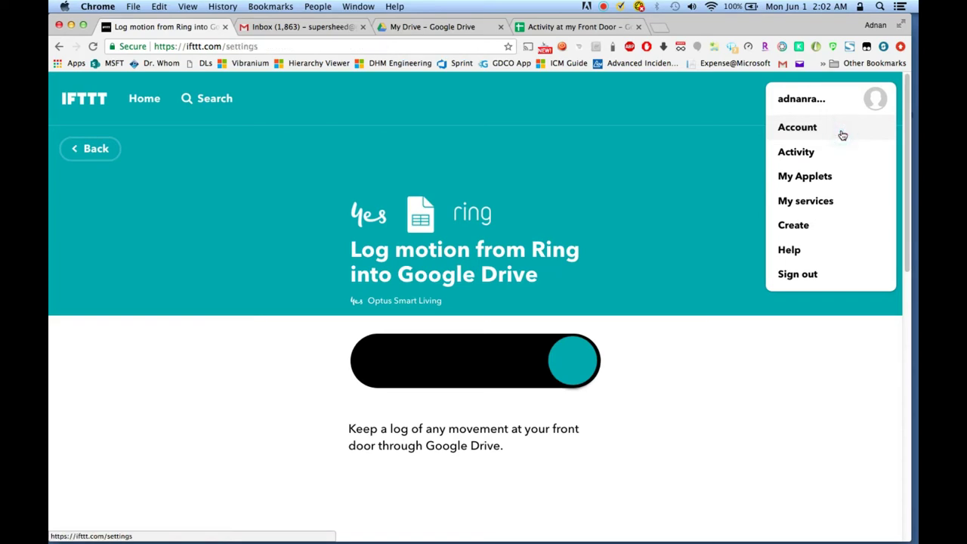
scroll(686, 263, "down", 10)
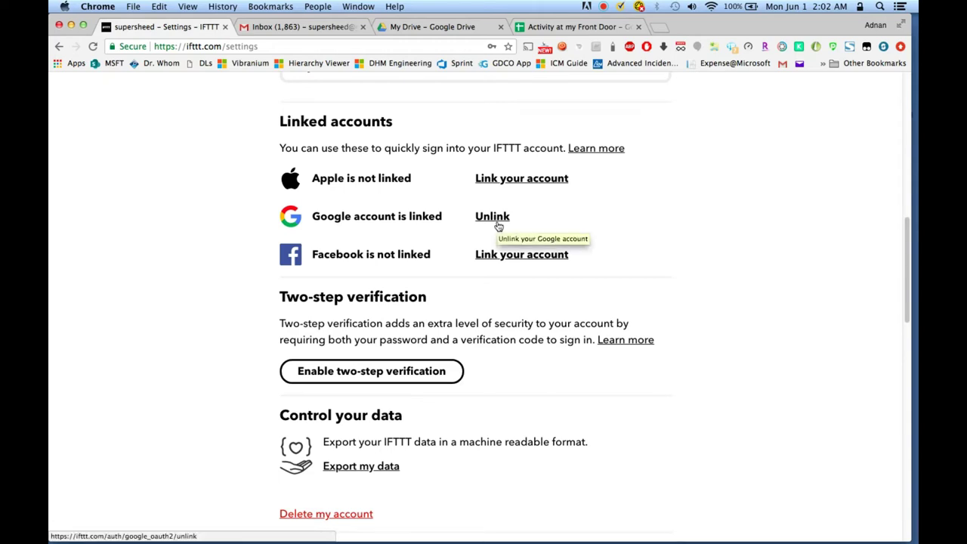
key("super+bracketleft")
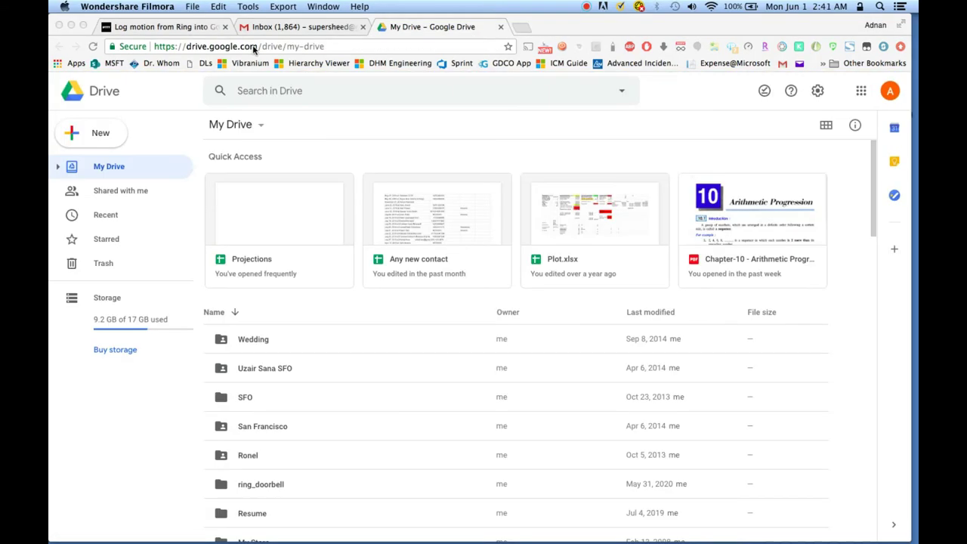
- Load the My Drive page of Google Drive at drive.google.com/drive/my-drive
left_click(253, 46)
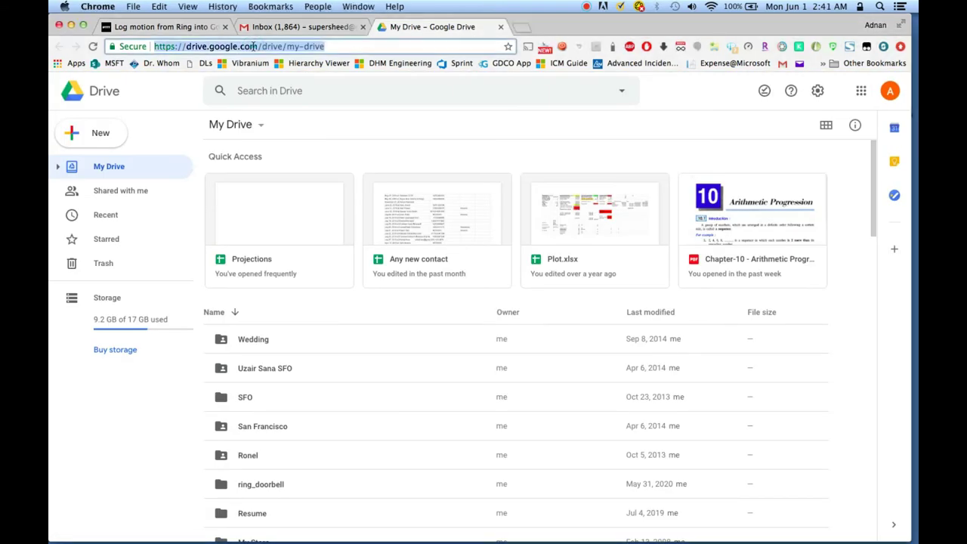
type("dr")
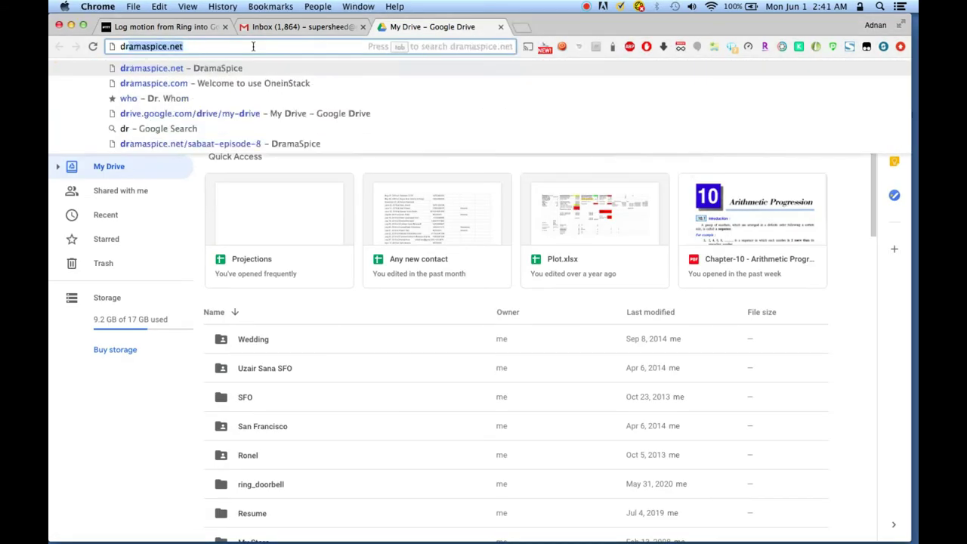
type("i")
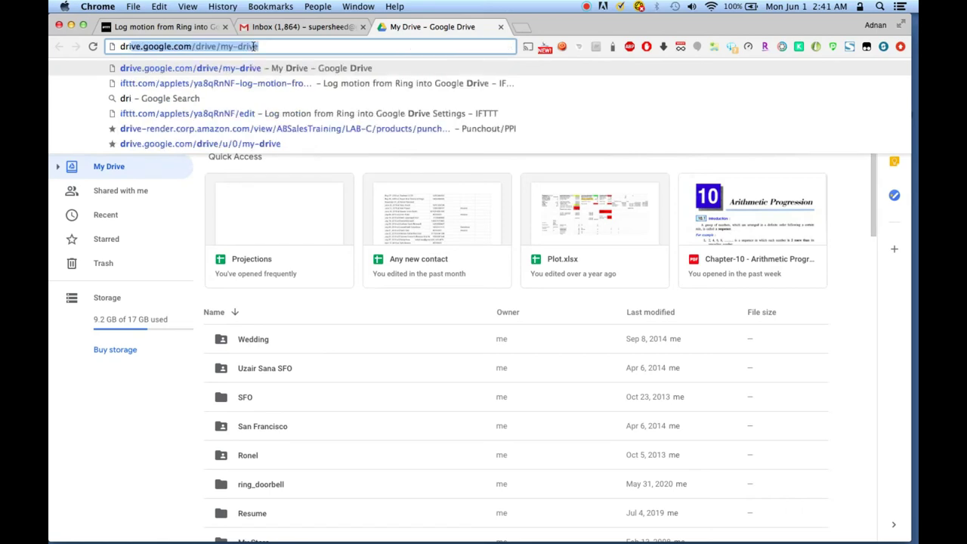
key("Return")
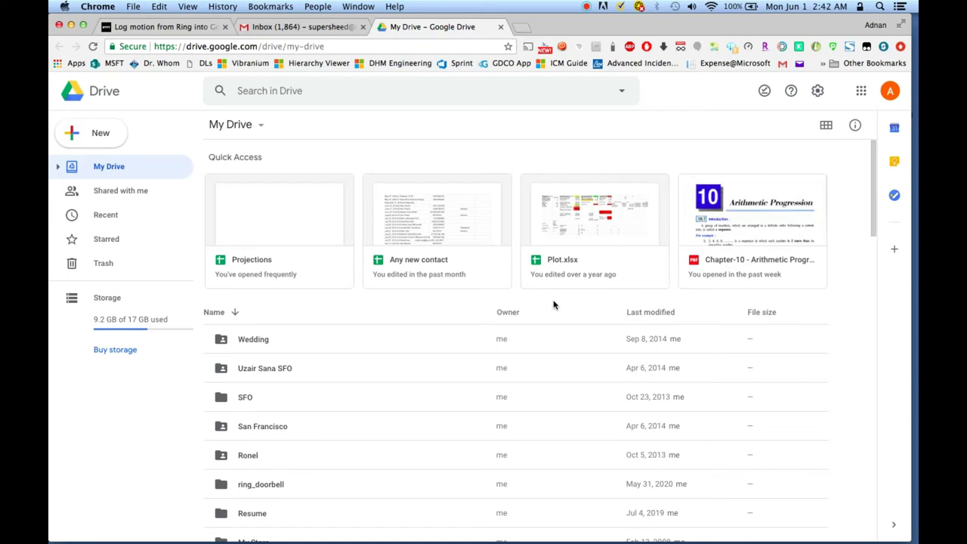
left_click(586, 7)
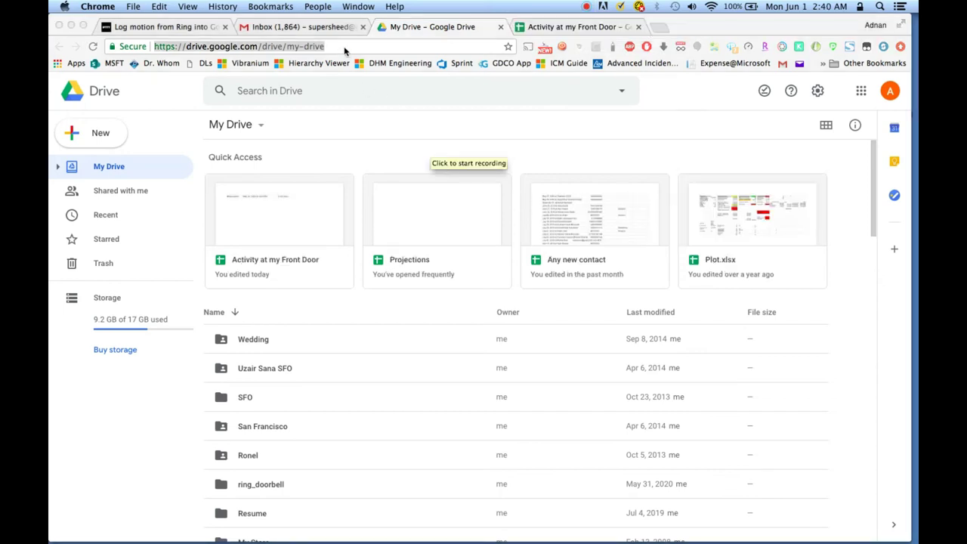
left_click(345, 46)
type("dri")
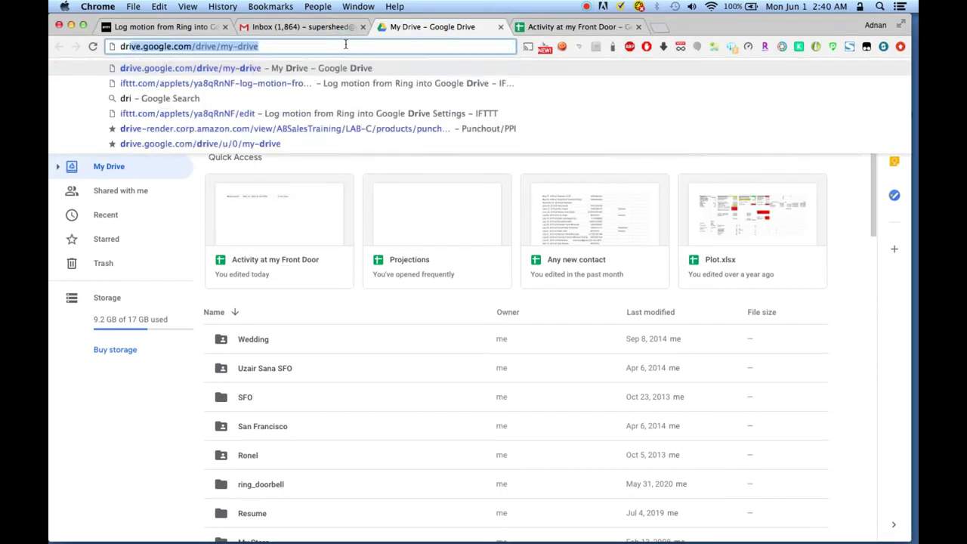
key("Return")
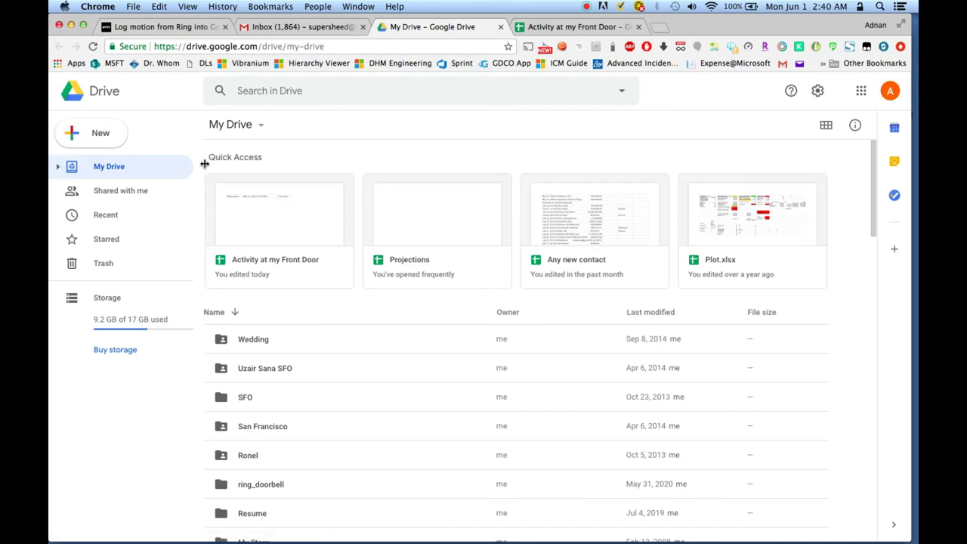
- Open the "Activity at my Front Door" spreadsheet and select row 1 with the logged motion event
left_click(199, 166)
double_click(273, 264)
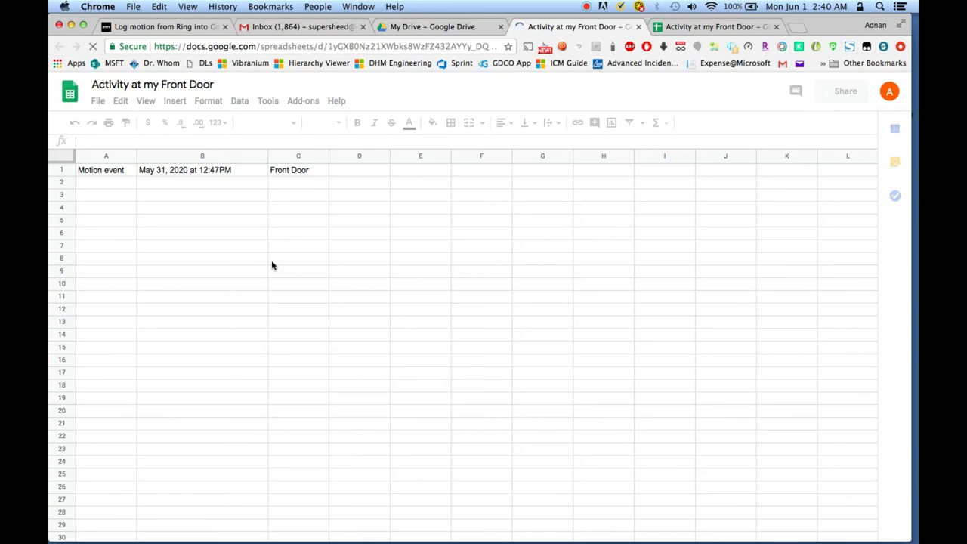
left_click(64, 170)
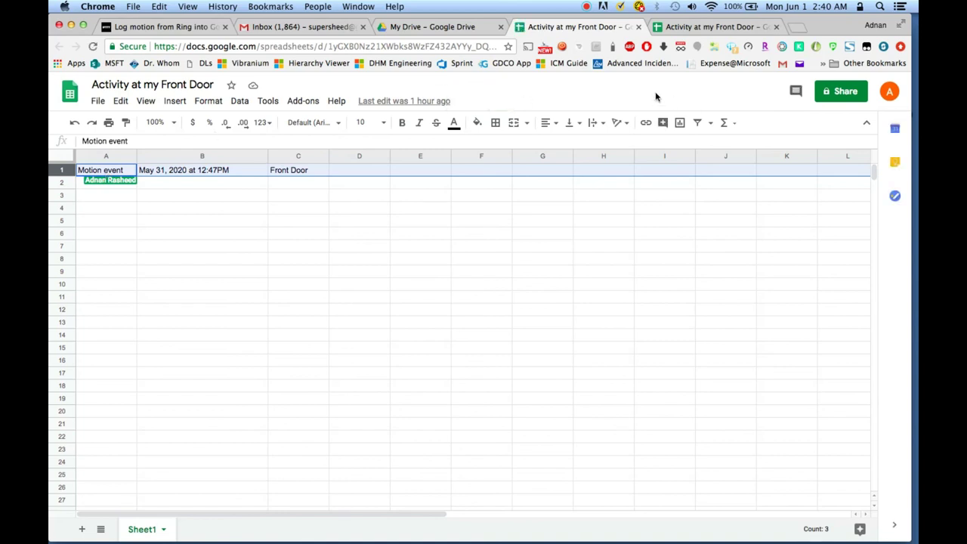
left_click(586, 8)
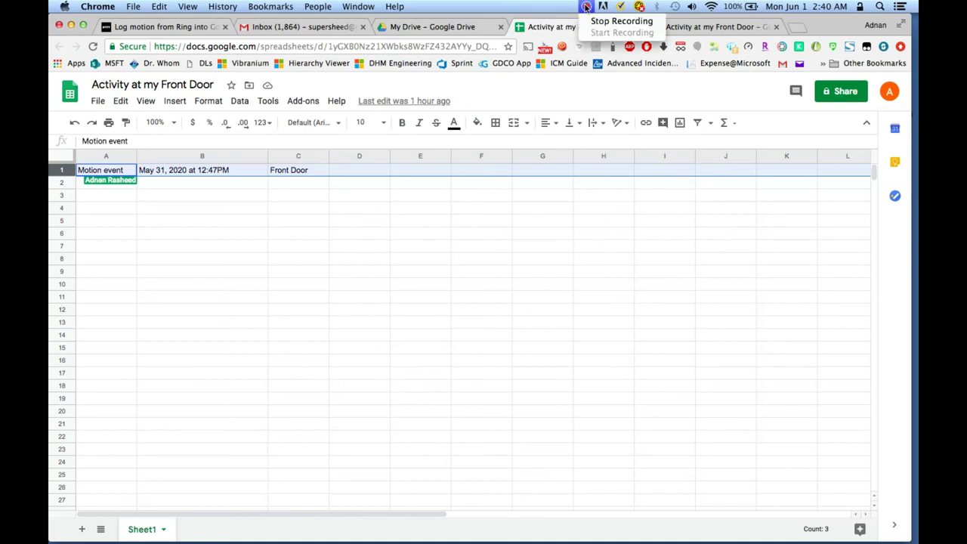